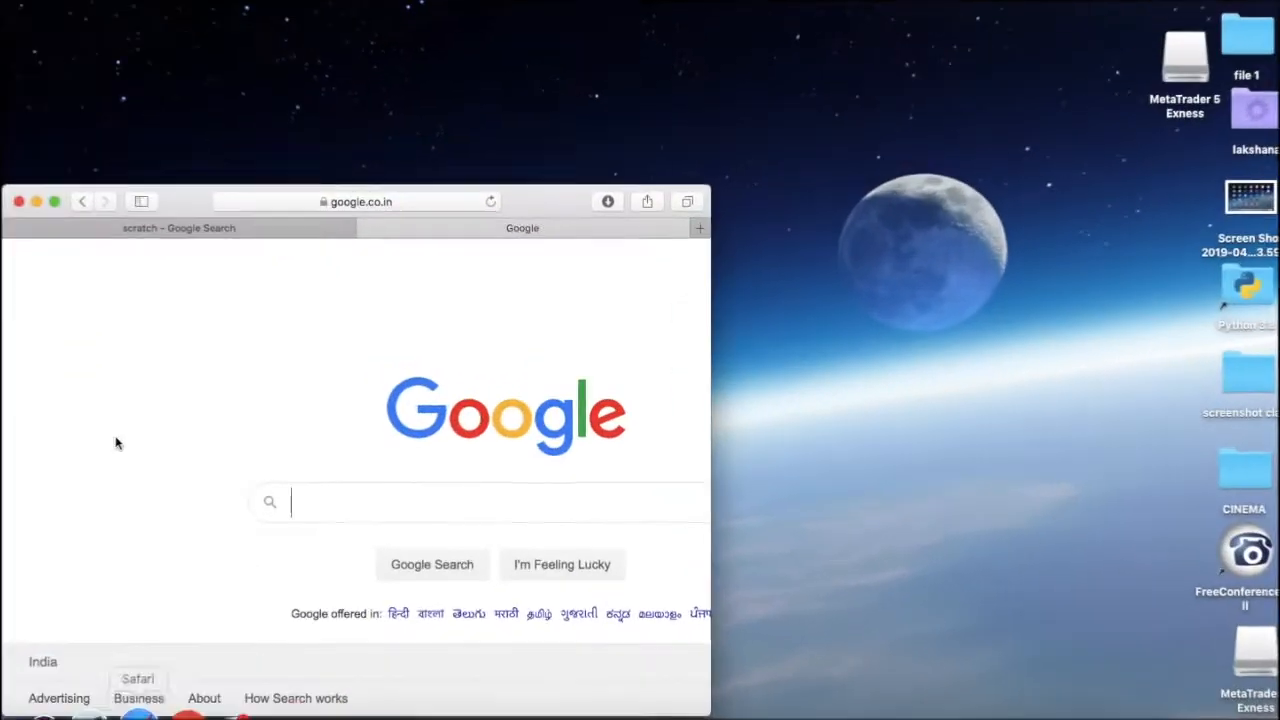
# Step: Expand the Safari window to full screen via the green zoom button
pyautogui.click(52, 201)
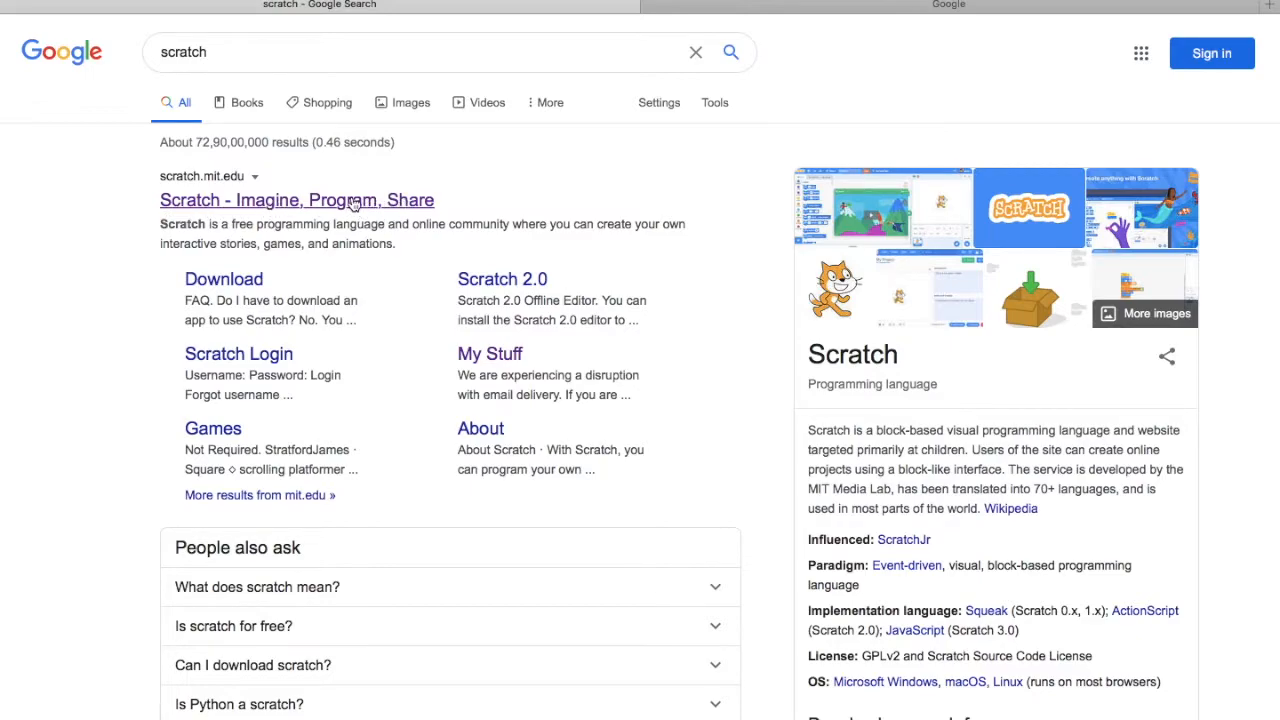
# Step: Go to the Scratch website from the 'Scratch - Imagine, Program, Share' result
pyautogui.click(250, 200)
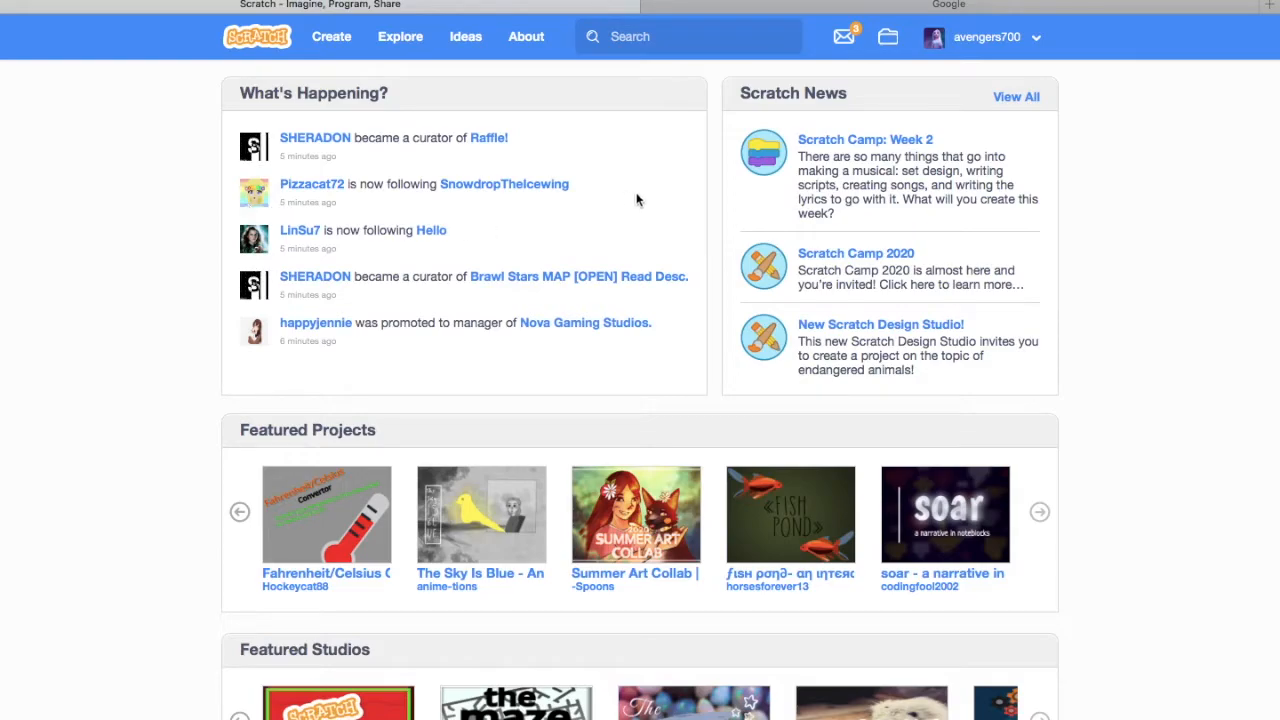
# Step: Go to the avengers700 profile from the account menu, then show all open tabs
pyautogui.click(988, 50)
pyautogui.click(938, 87)
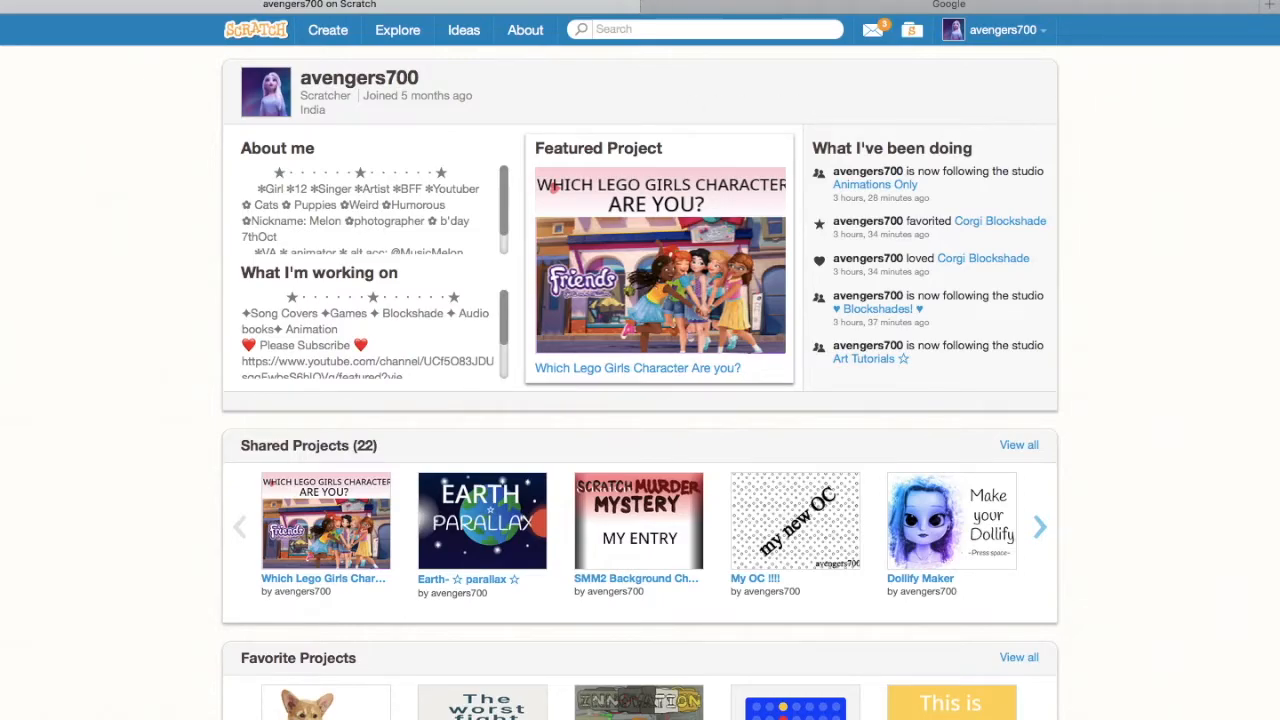
pyautogui.press('shift+super+backslash')
# Step: Search Google for 'unicorn' and switch to its image results
pyautogui.click(668, 205)
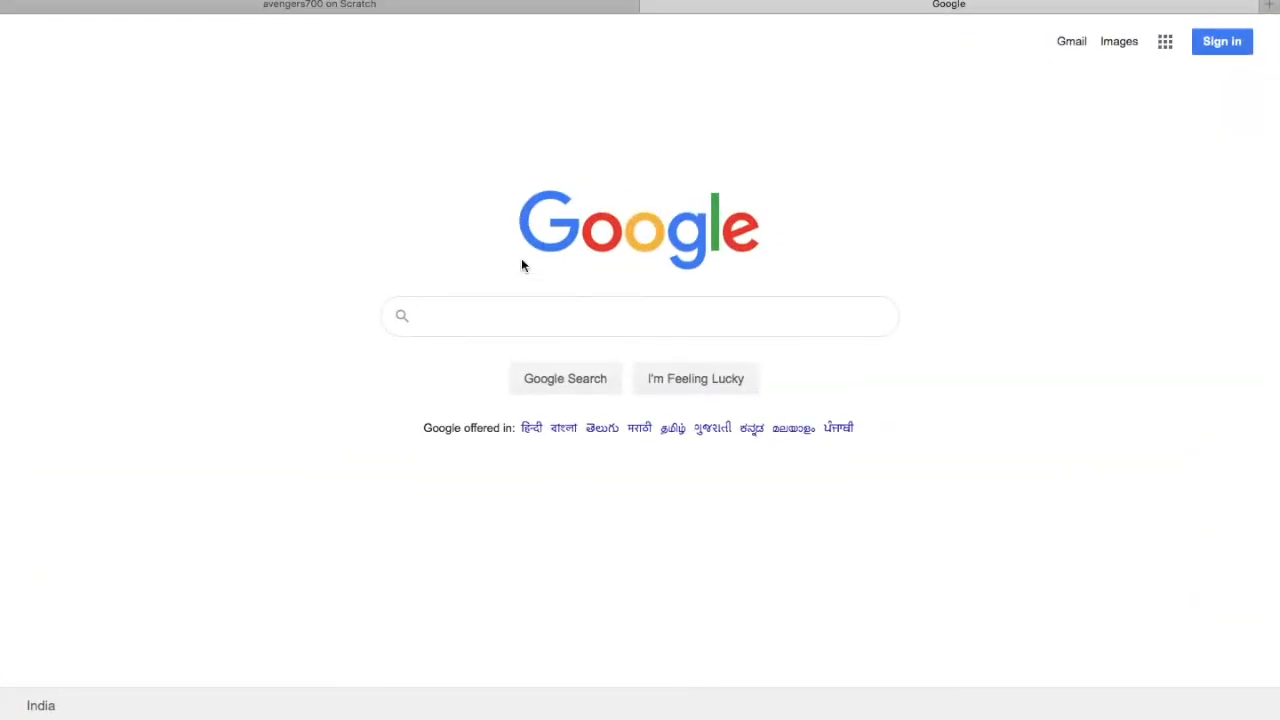
pyautogui.click(454, 319)
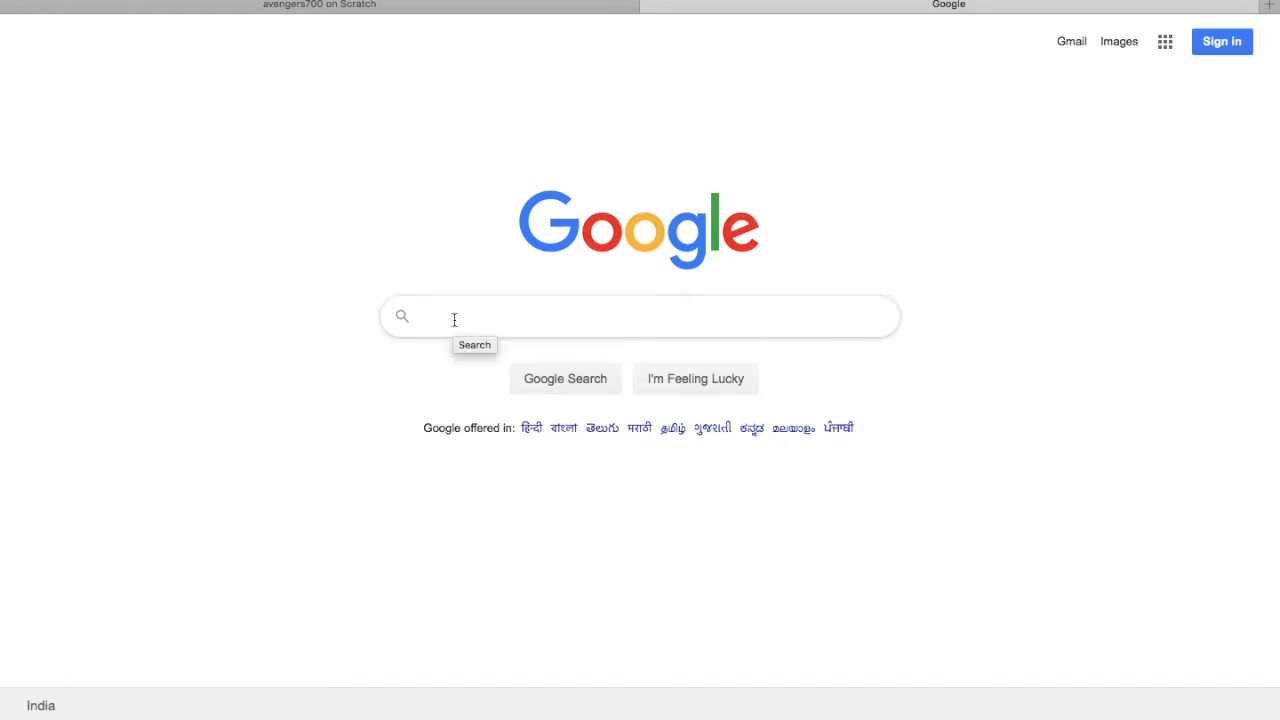
pyautogui.write('unic')
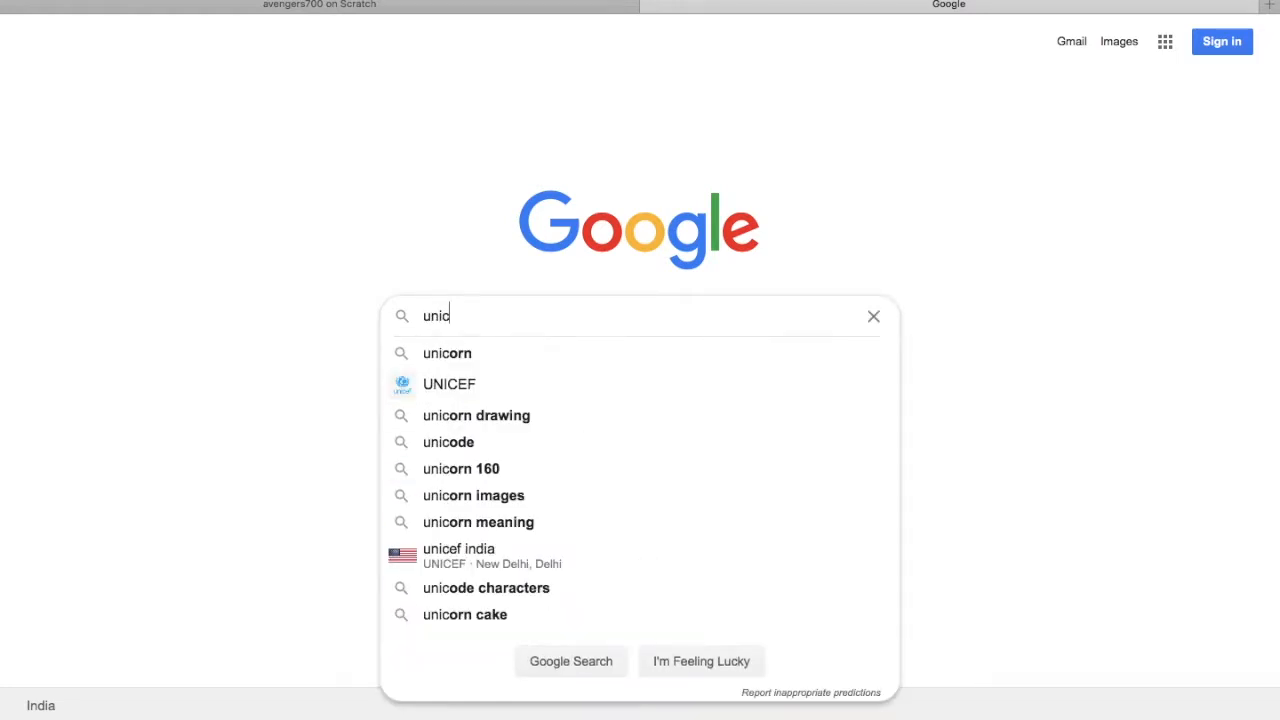
pyautogui.write('oe')
pyautogui.write('n')
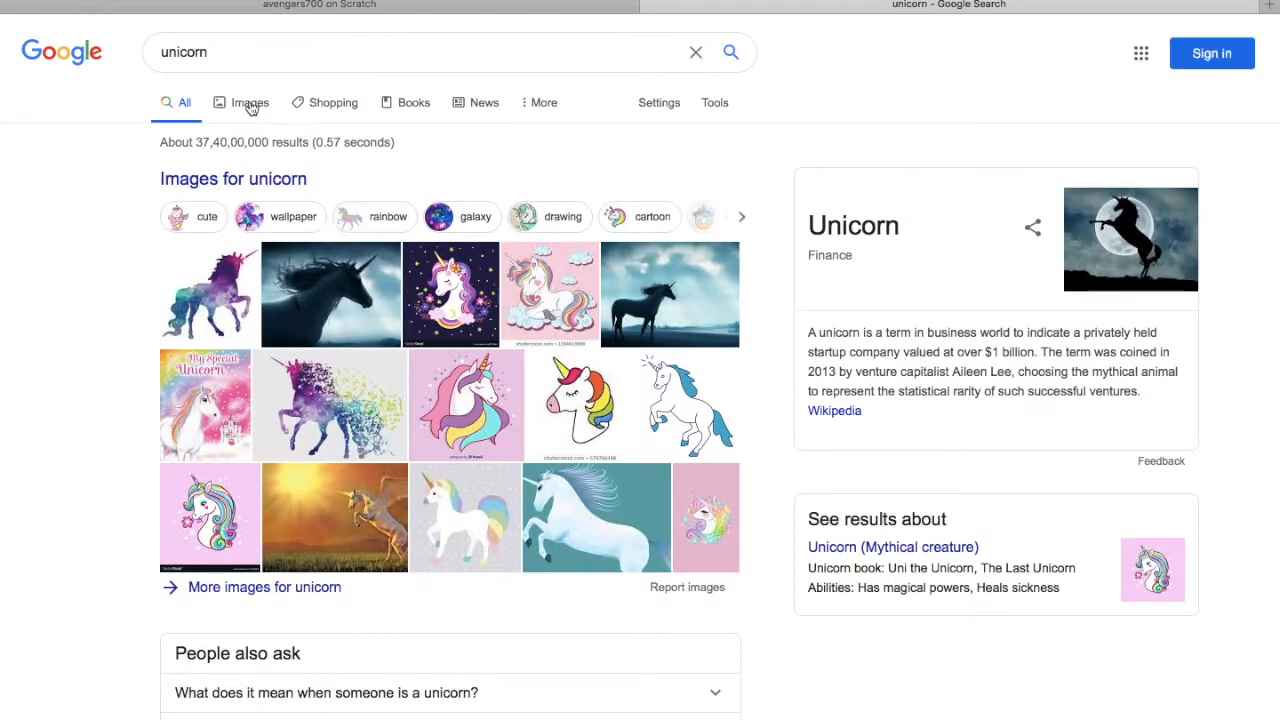
pyautogui.click(250, 102)
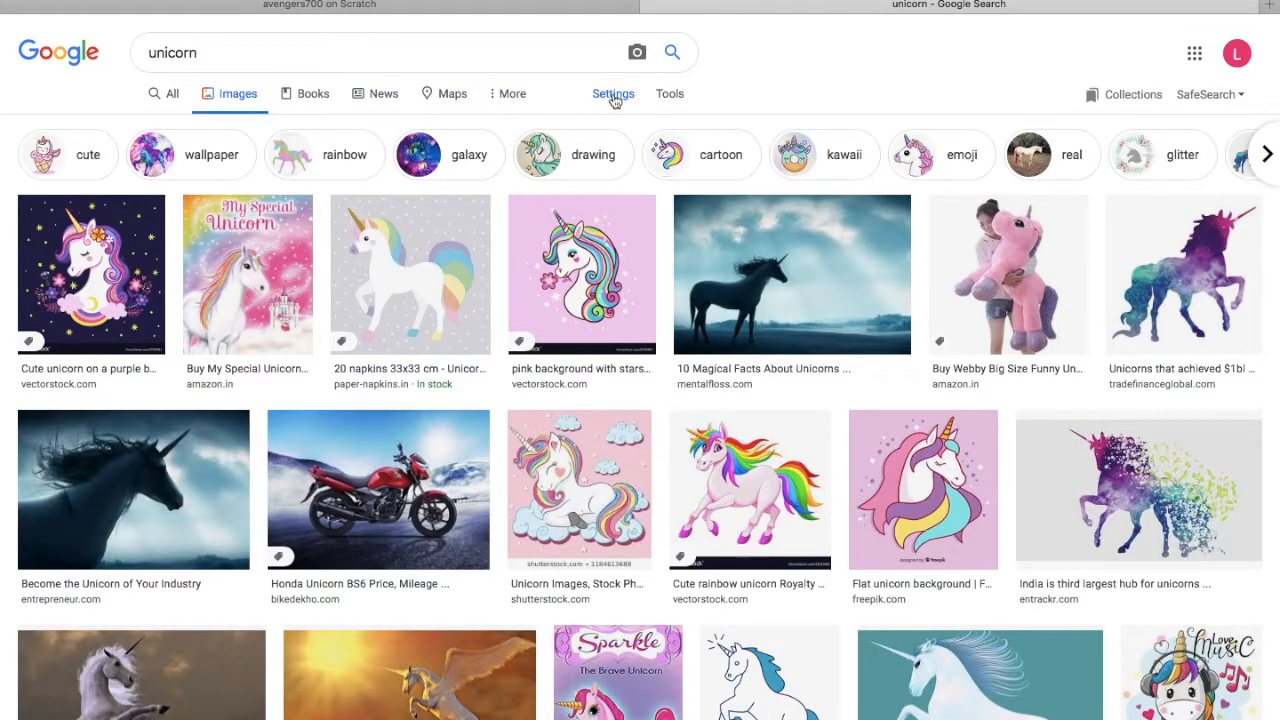
# Step: Run an Advanced Image Search for unicorn limited to Icon image size
pyautogui.click(614, 95)
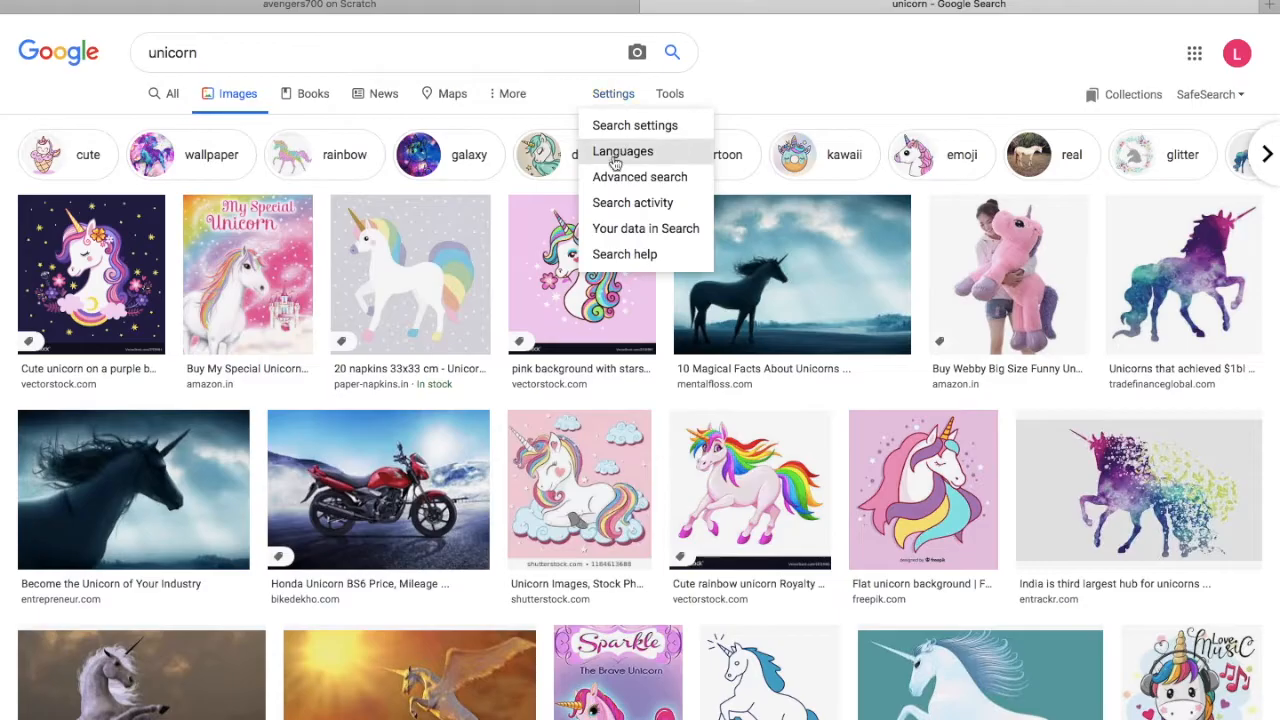
pyautogui.click(639, 177)
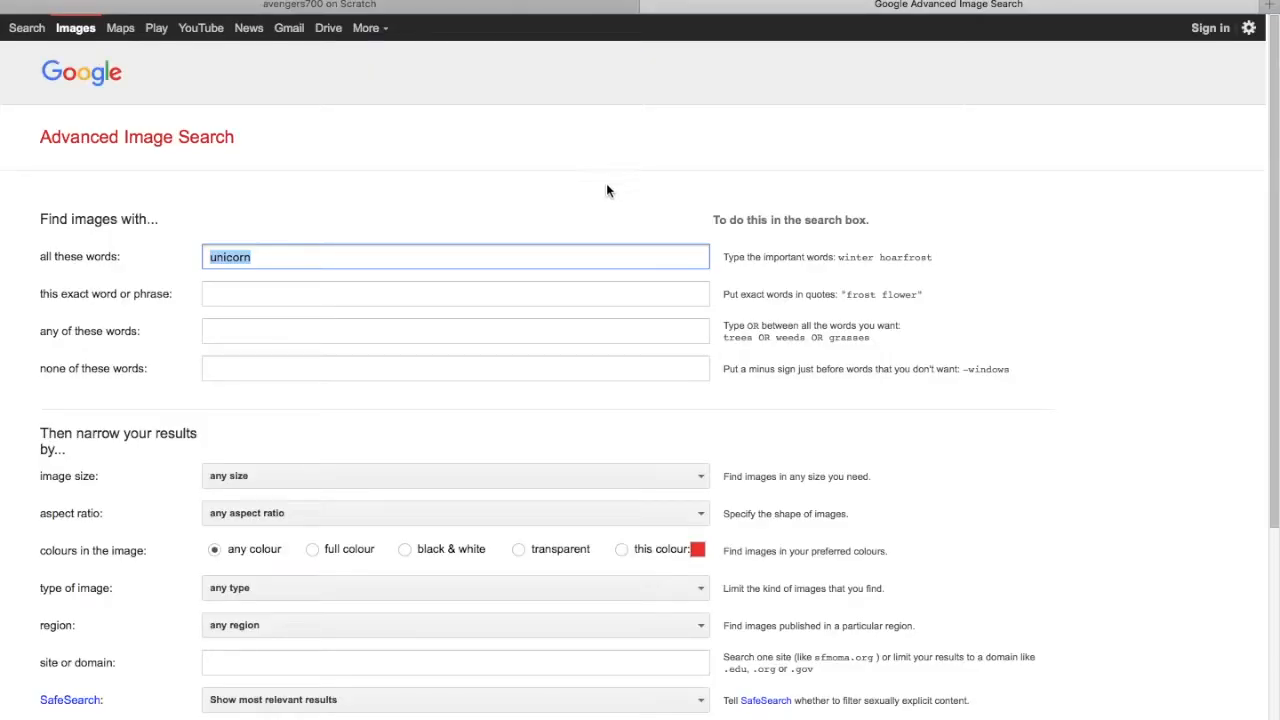
pyautogui.click(318, 475)
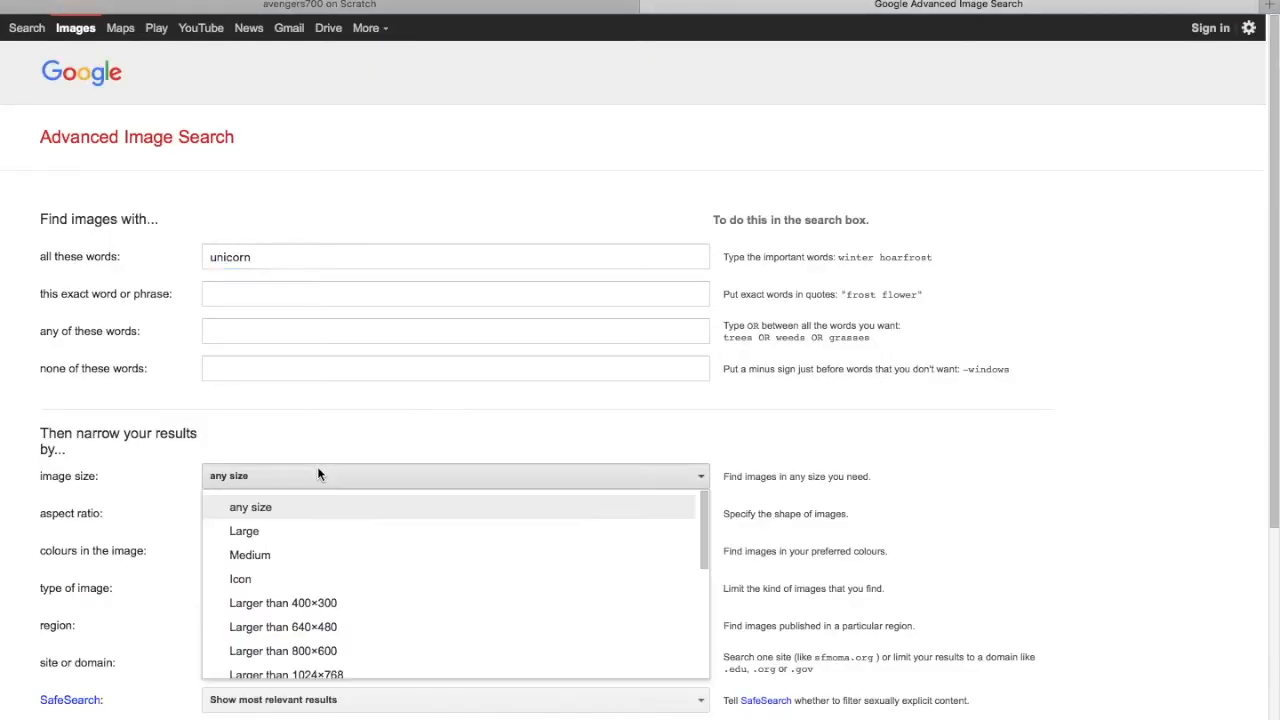
pyautogui.click(240, 579)
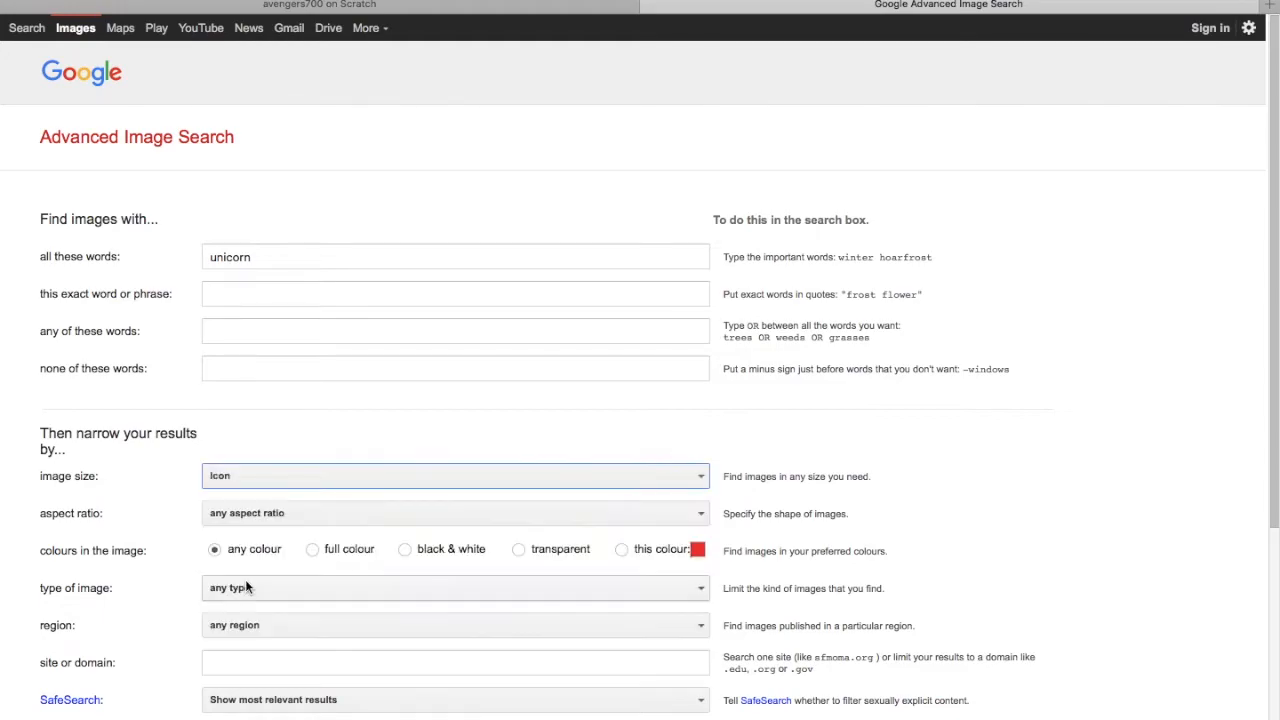
pyautogui.scroll(-2, 366, 483)
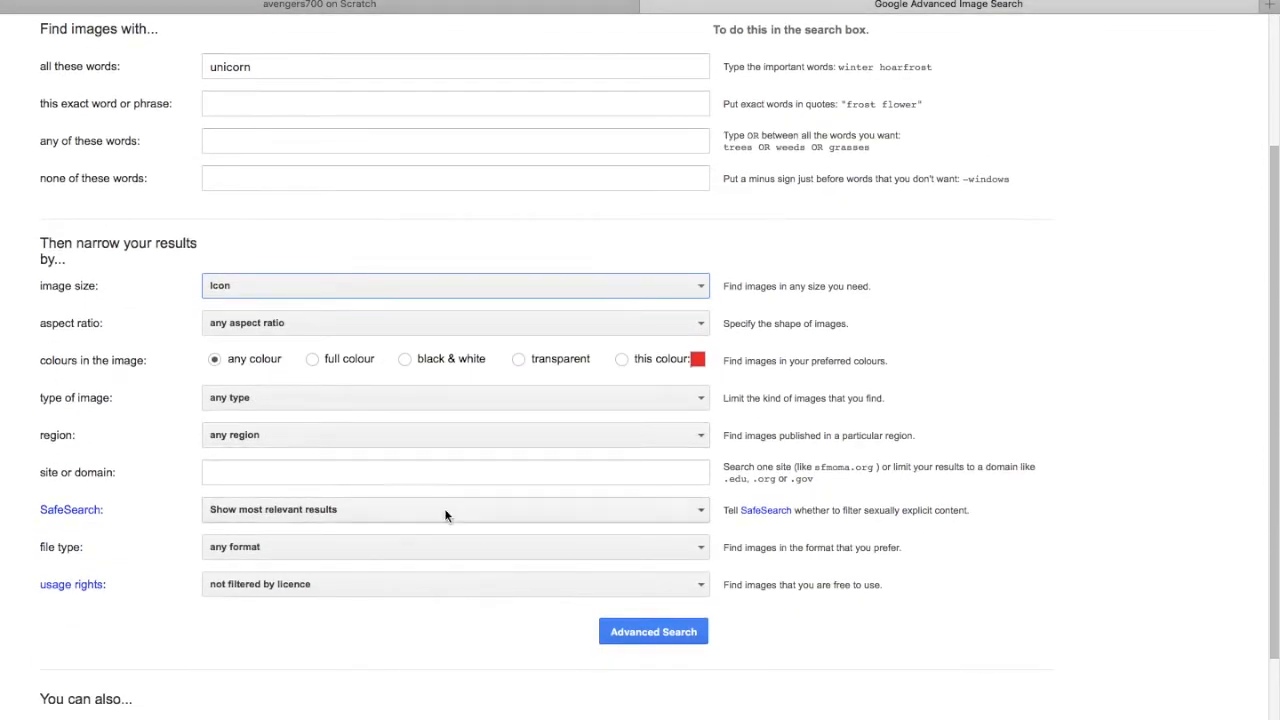
pyautogui.click(653, 631)
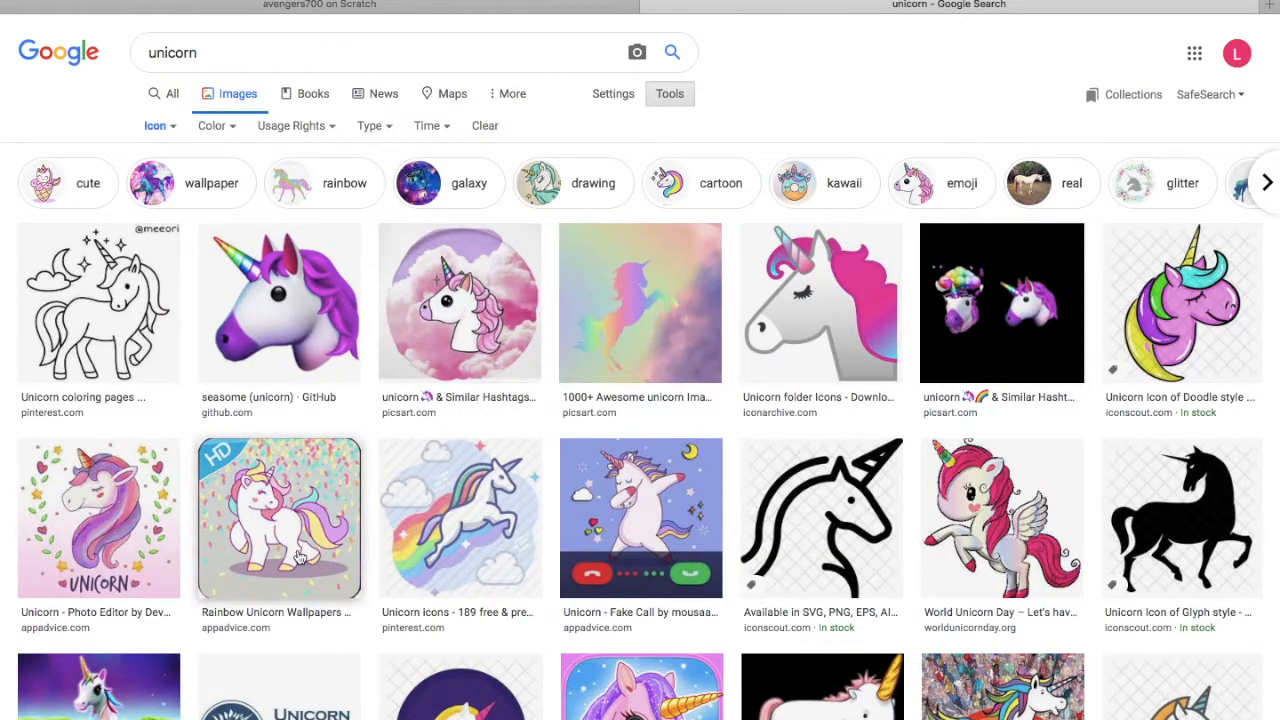
pyautogui.scroll(-2, 298, 557)
pyautogui.scroll(-2, 298, 557)
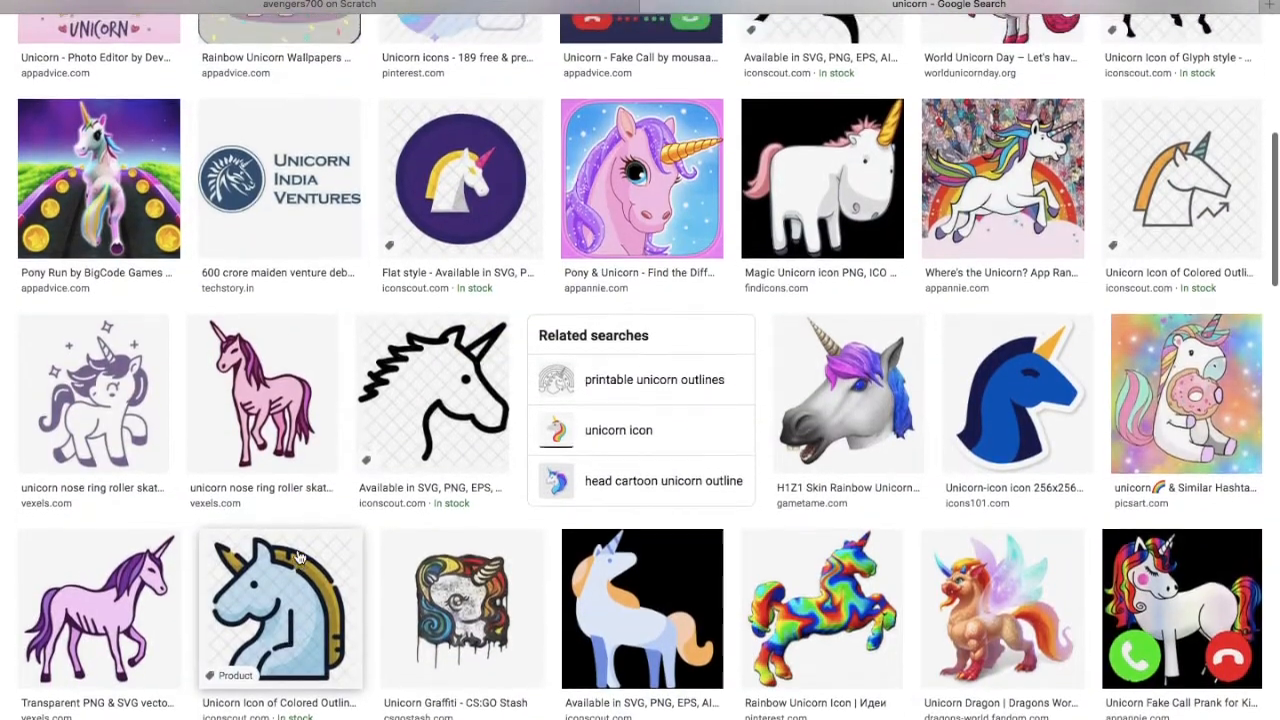
pyautogui.scroll(5, 298, 557)
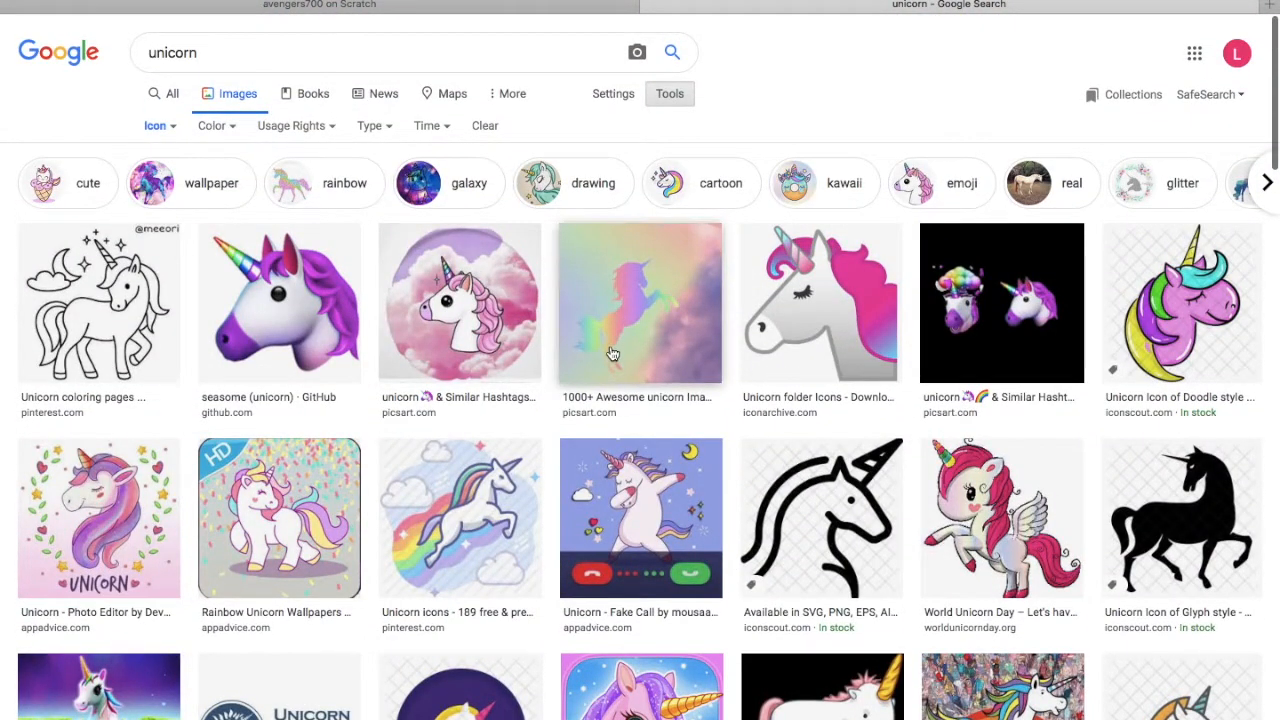
# Step: Preview the rainbow unicorn silhouette and bring up its save options
pyautogui.click(613, 353)
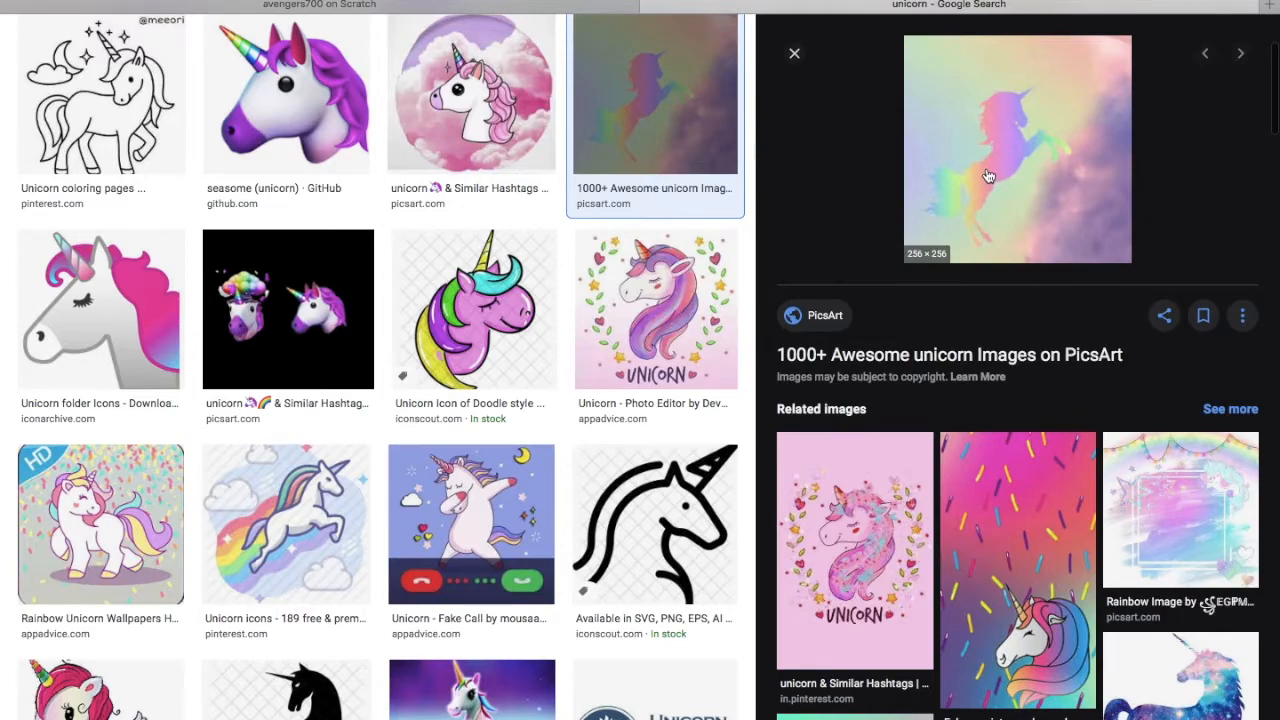
pyautogui.rightClick(988, 176)
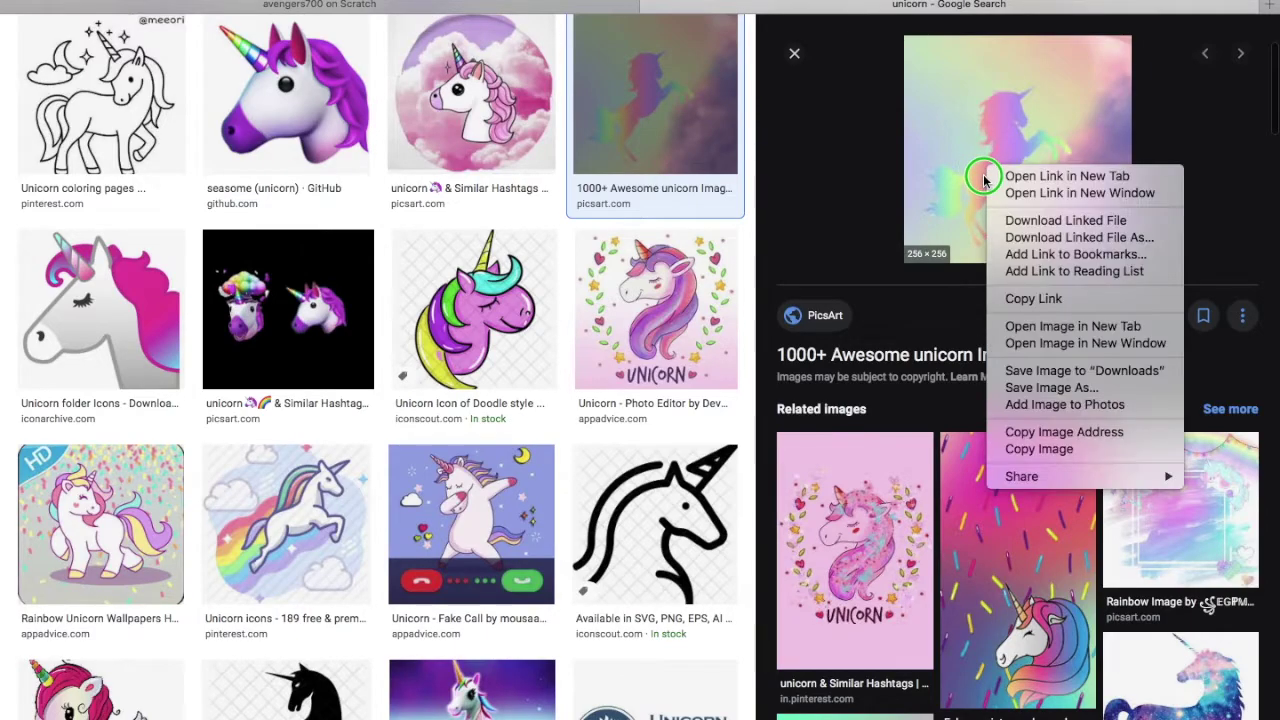
# Step: Save the image to Downloads as 'unicorn' via Save Image As
pyautogui.click(1027, 392)
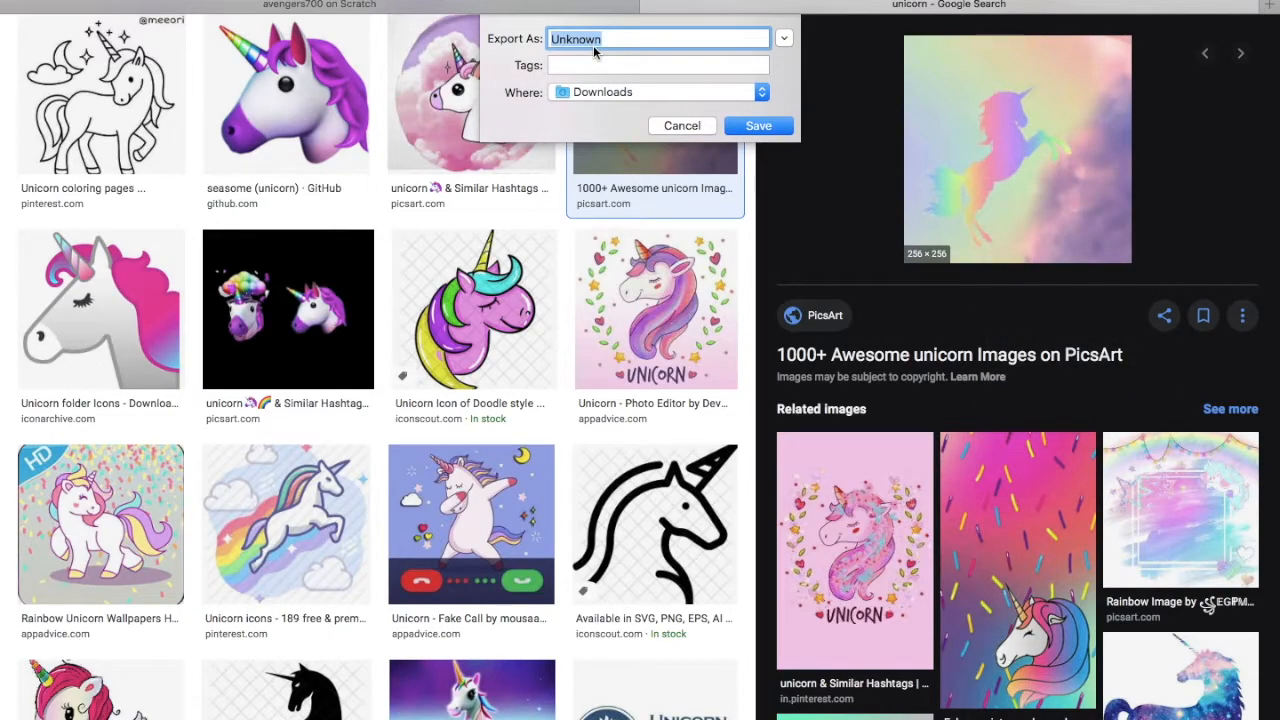
pyautogui.press('BackSpace')
pyautogui.write('unicorn')
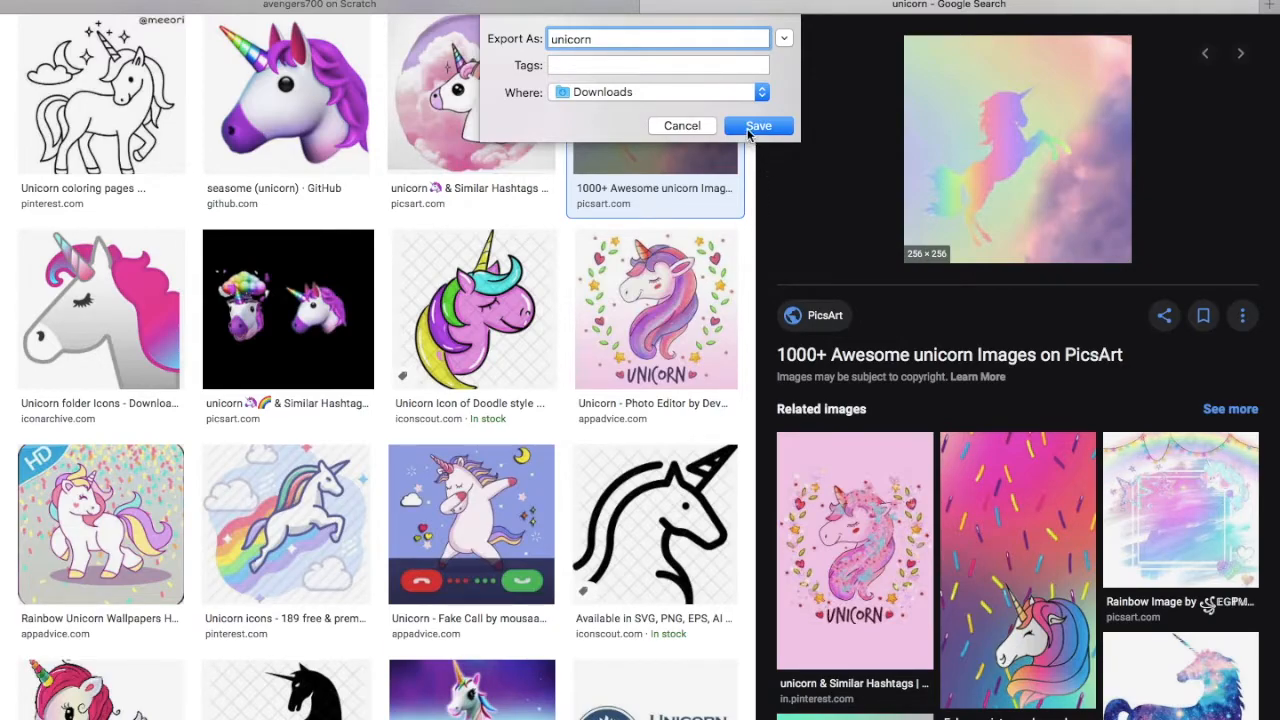
pyautogui.click(758, 126)
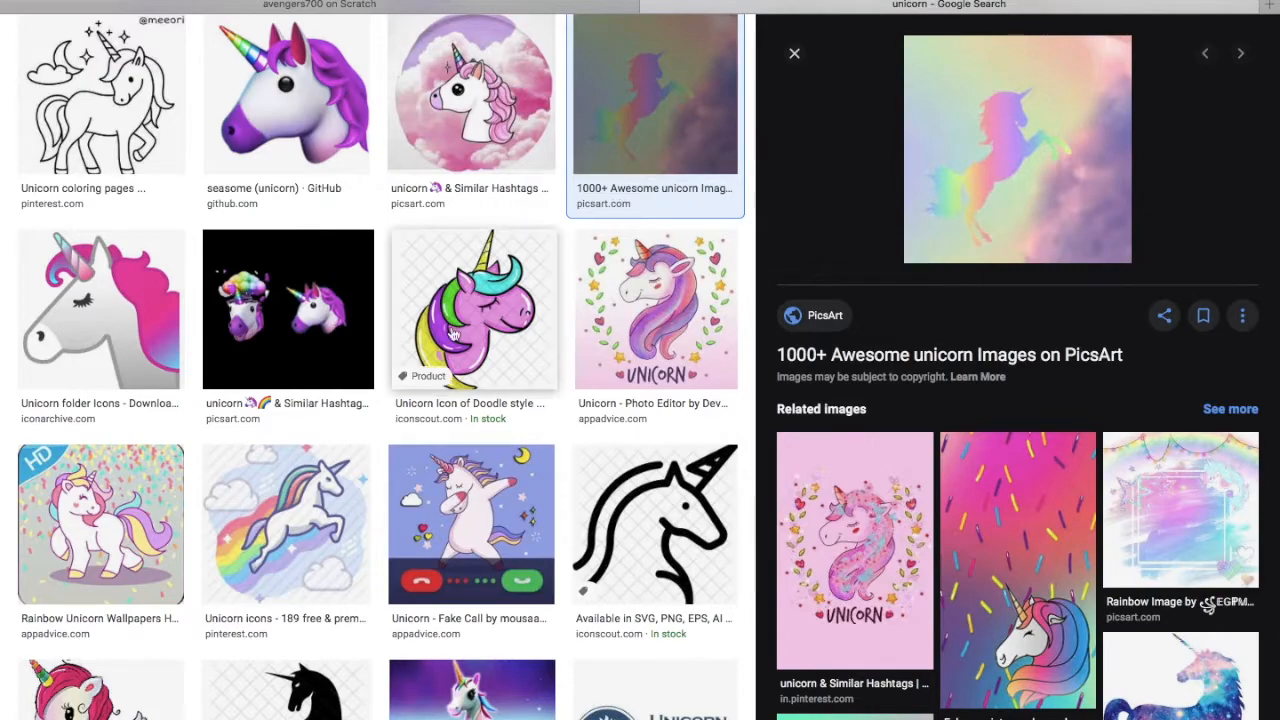
pyautogui.scroll(5, 453, 333)
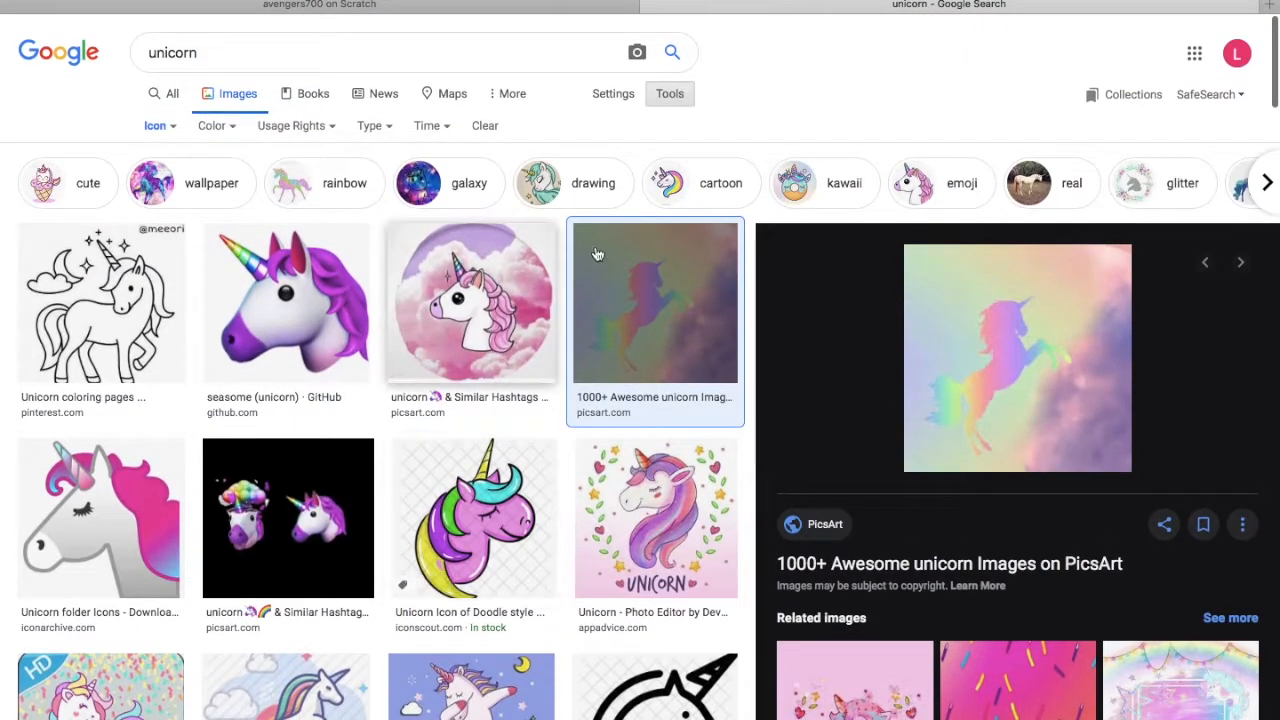
# Step: Return to the 'avengers700 on Scratch' tab from the tab overview
pyautogui.moveTo(1200, 4)
pyautogui.click(1258, 3)
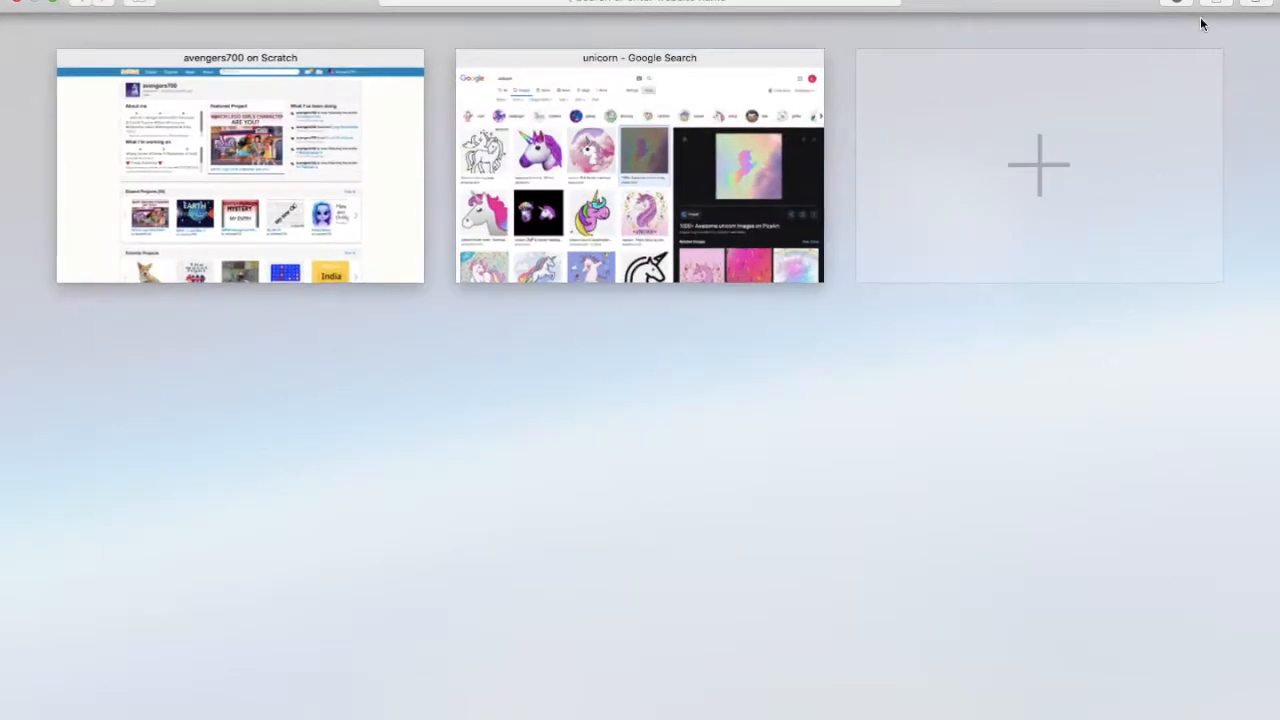
pyautogui.click(203, 224)
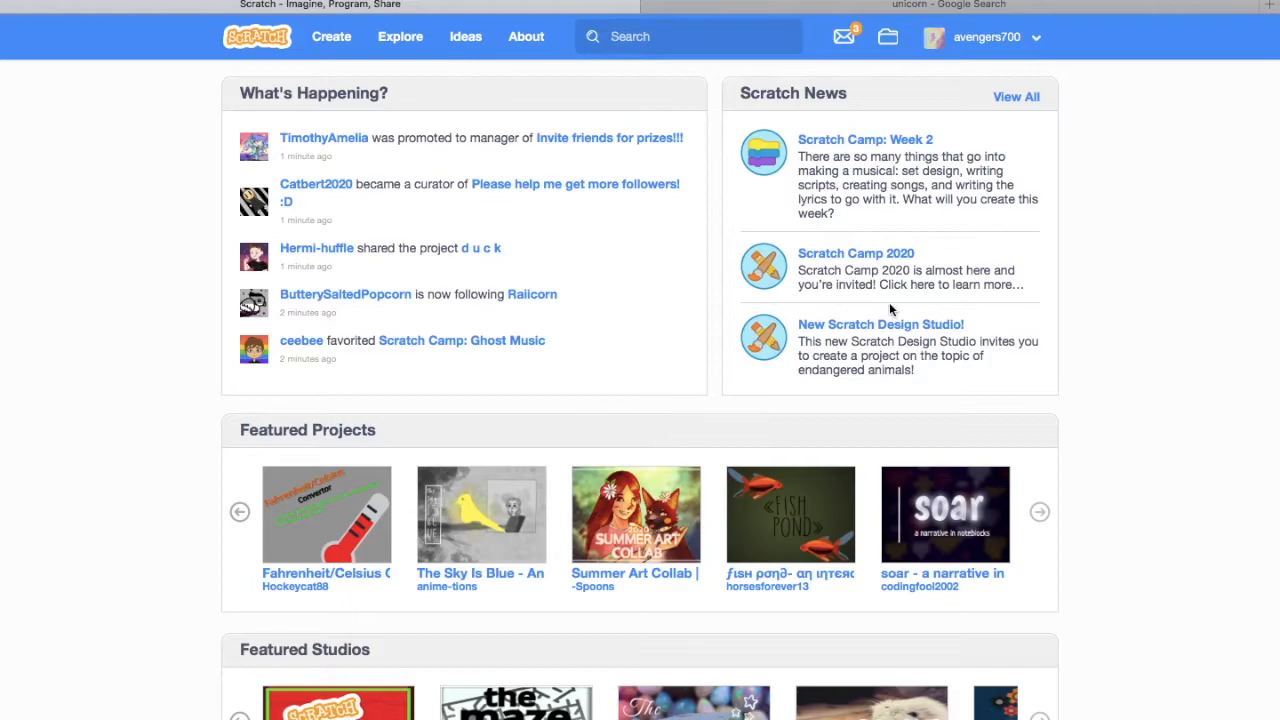
# Step: Go to the avengers700 profile, now showing the rainbow unicorn picture
pyautogui.click(989, 48)
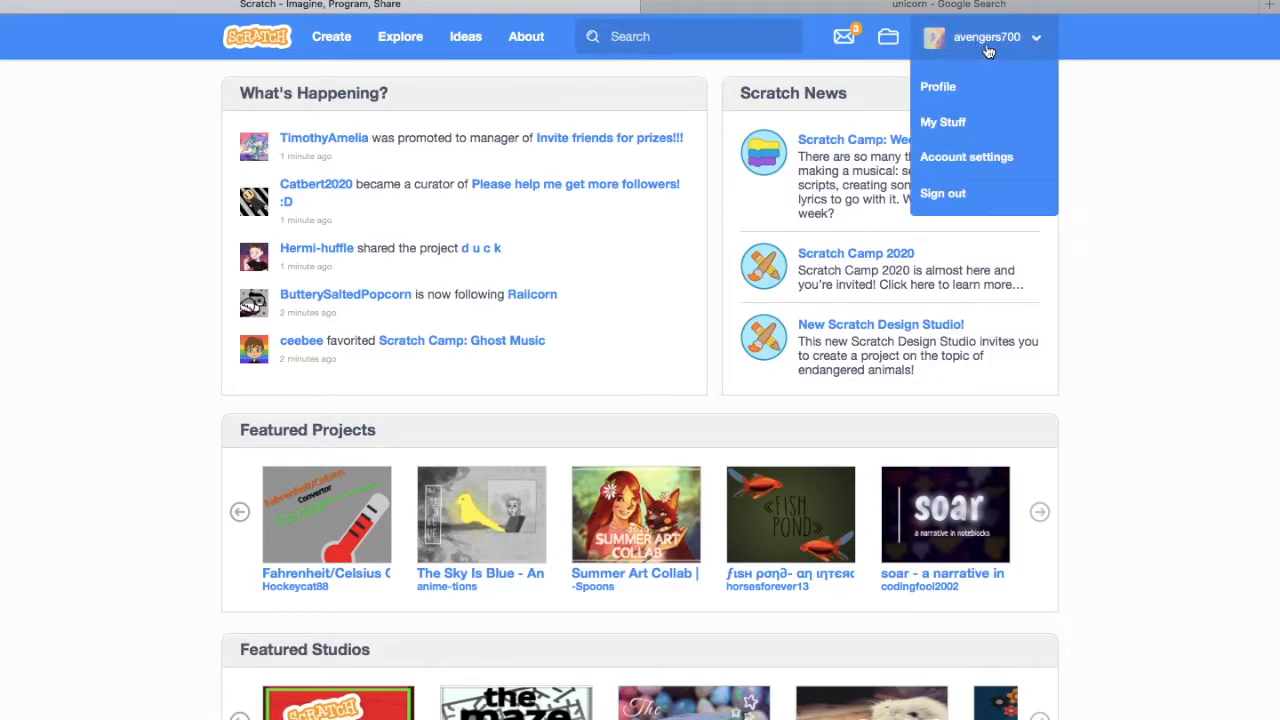
pyautogui.click(941, 87)
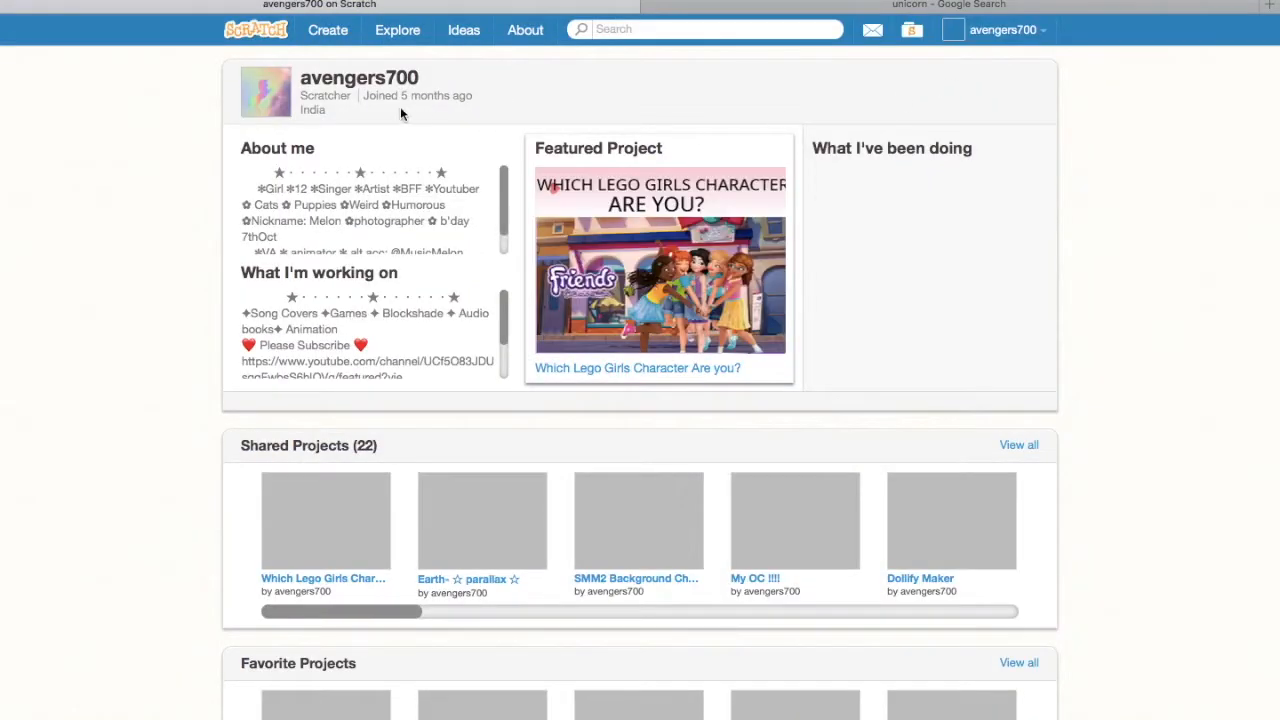